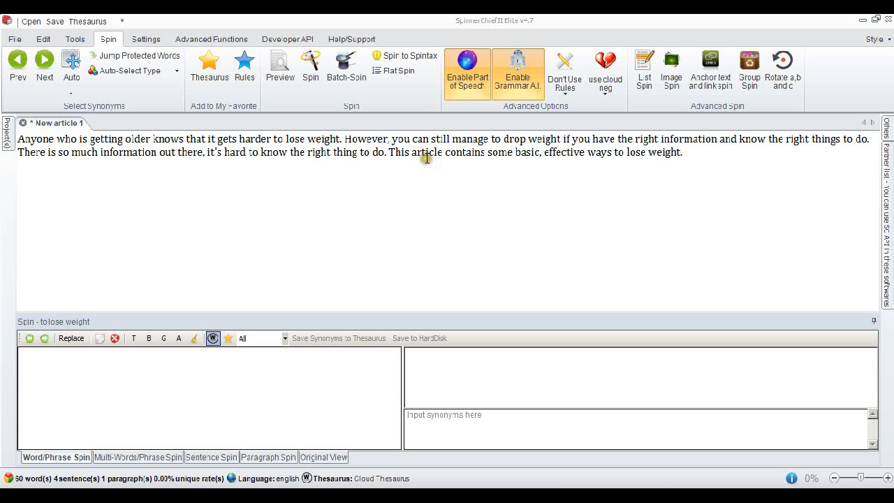
Step: Add "anybody", "any individual" and "any one" as spin alternatives for "Anyone" at the start of the article
left_click(468, 89)
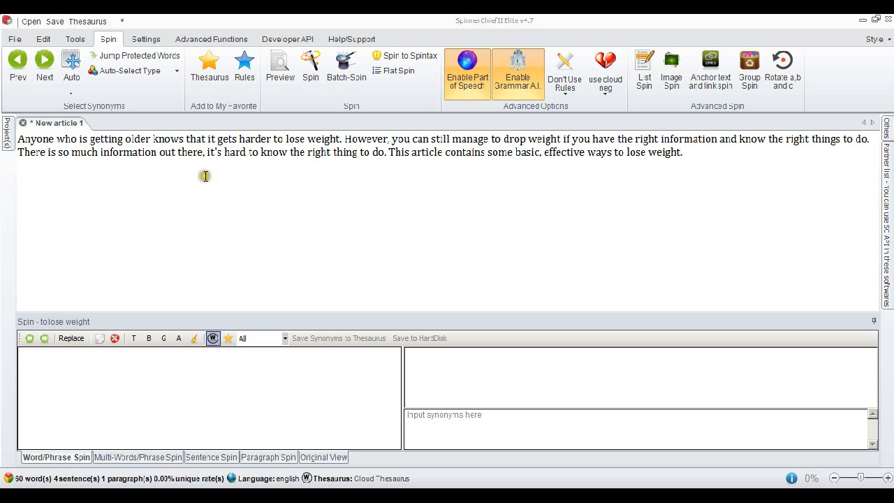
left_click(31, 141)
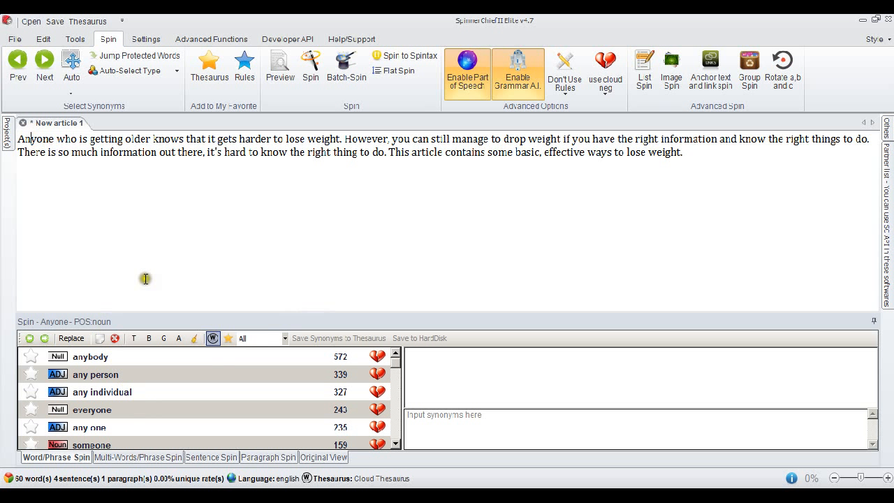
double_click(86, 362)
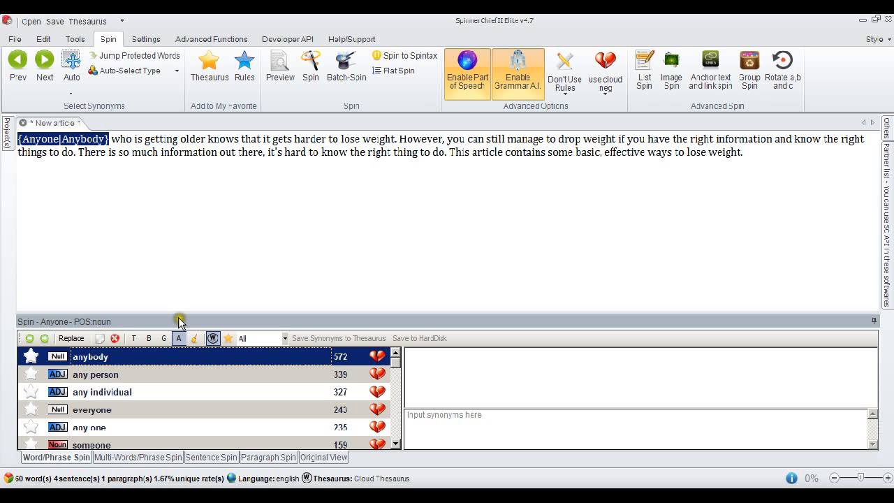
left_click(119, 394)
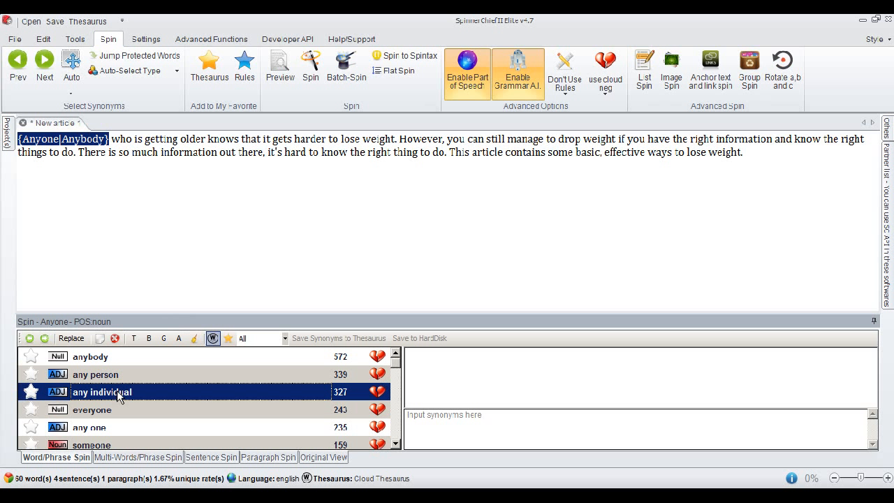
left_click(122, 429)
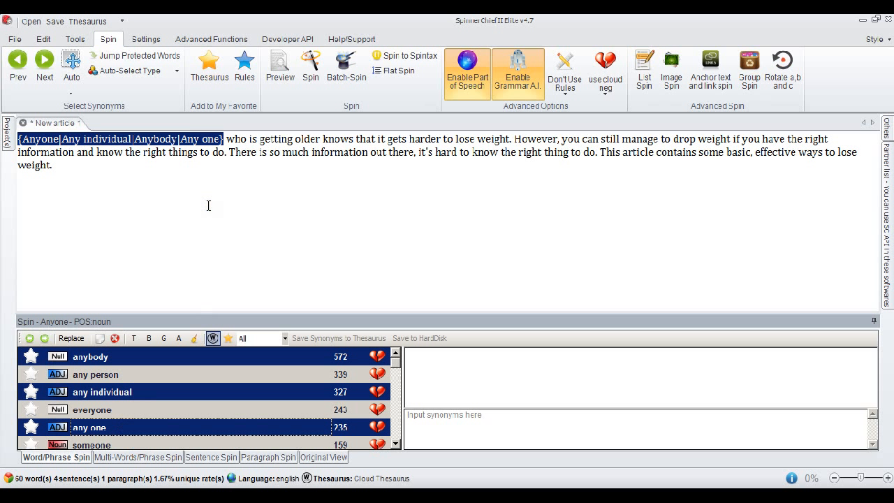
Step: Add "who may be", "who might be" and "who's" as spin alternatives for the phrase "who is"
key("Right")
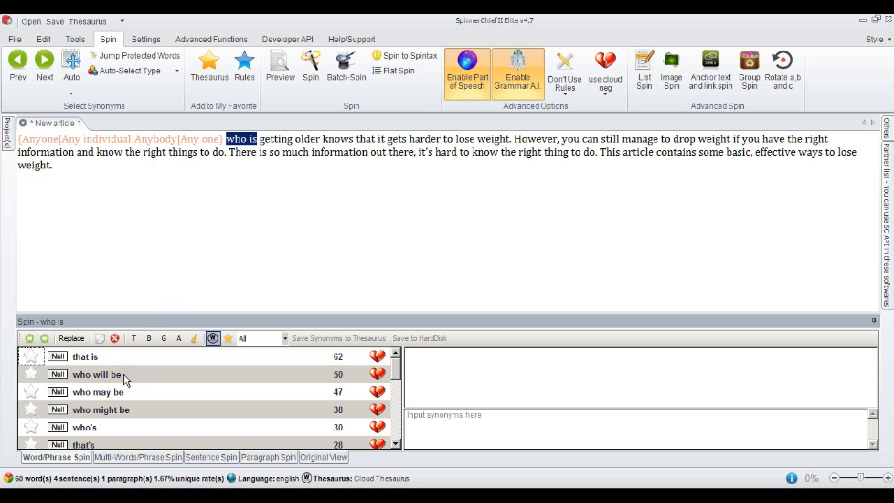
left_click(130, 392)
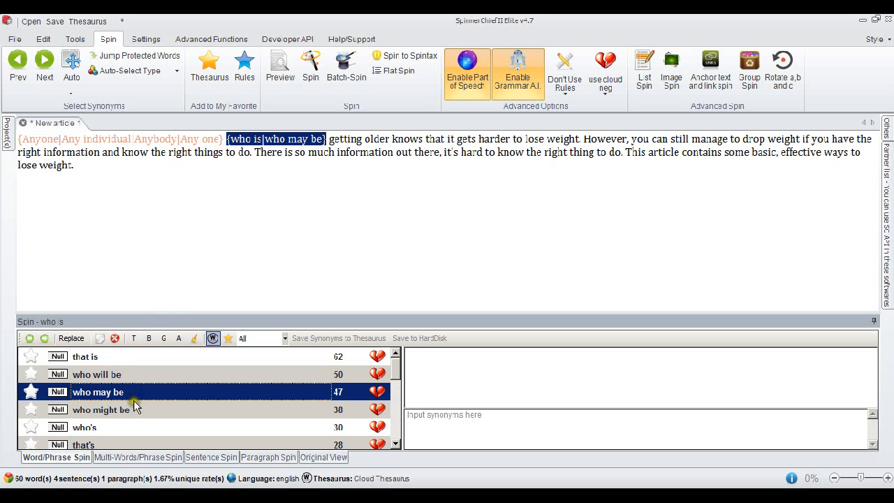
left_click(137, 410)
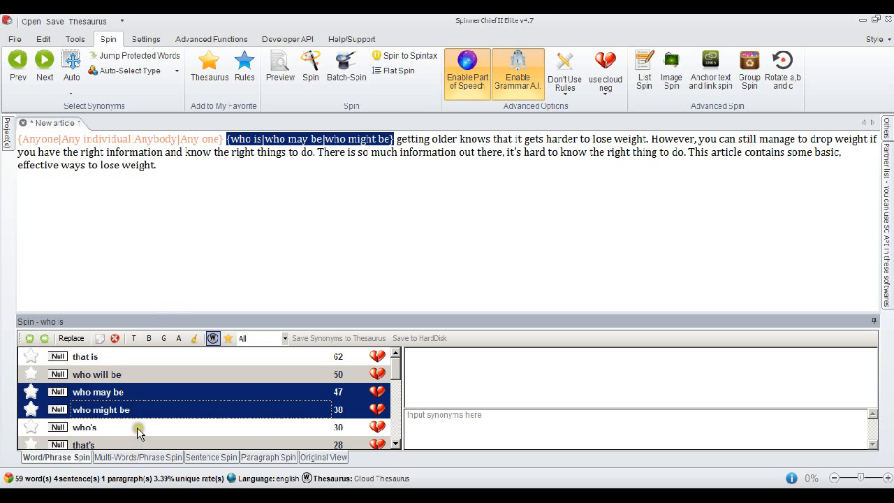
left_click(137, 433)
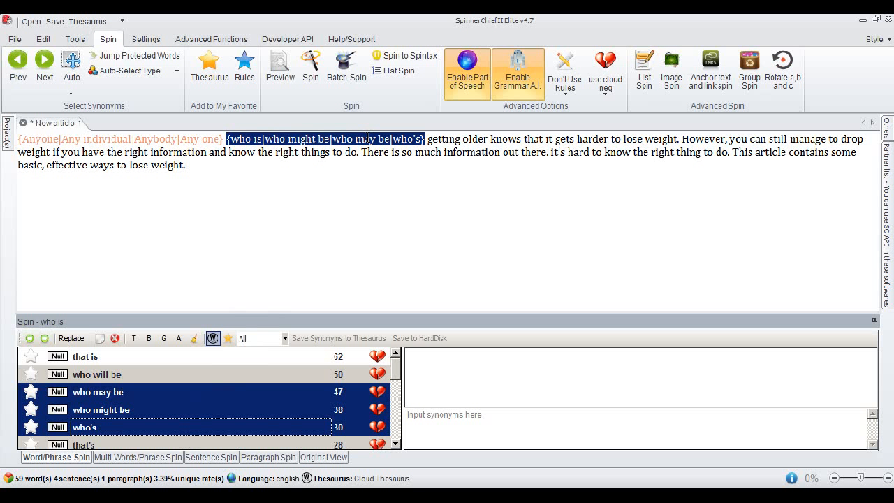
Step: Add "maturing", "growing older", "ageing", "getting old" and "growing old" as spin alternatives for "getting older"
key("ctrl+Right")
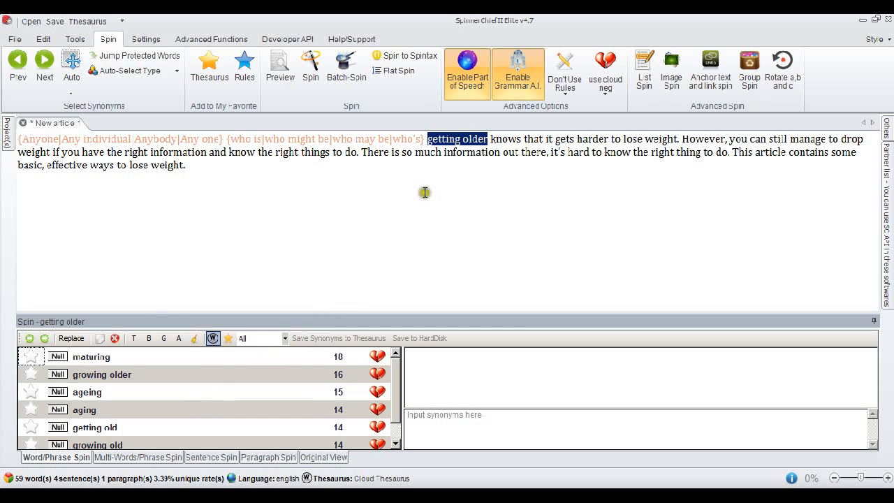
left_click(151, 357)
left_click(150, 375)
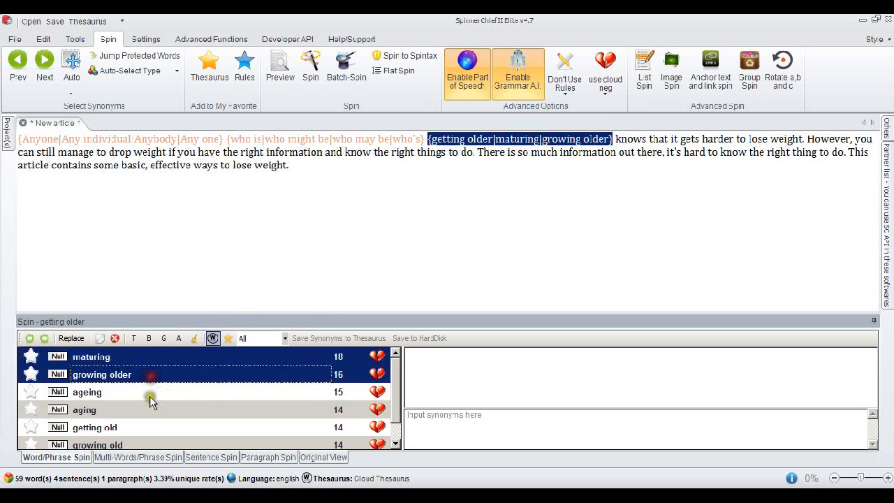
left_click(148, 392)
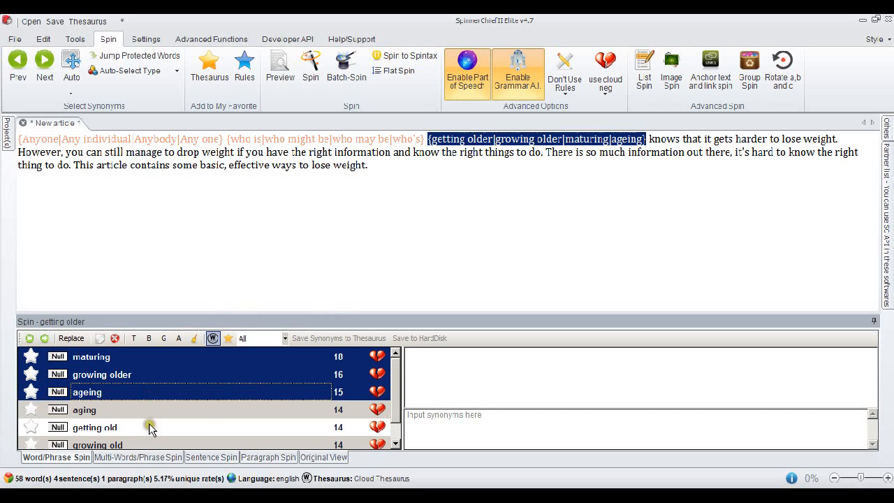
left_click(150, 428)
left_click(155, 444)
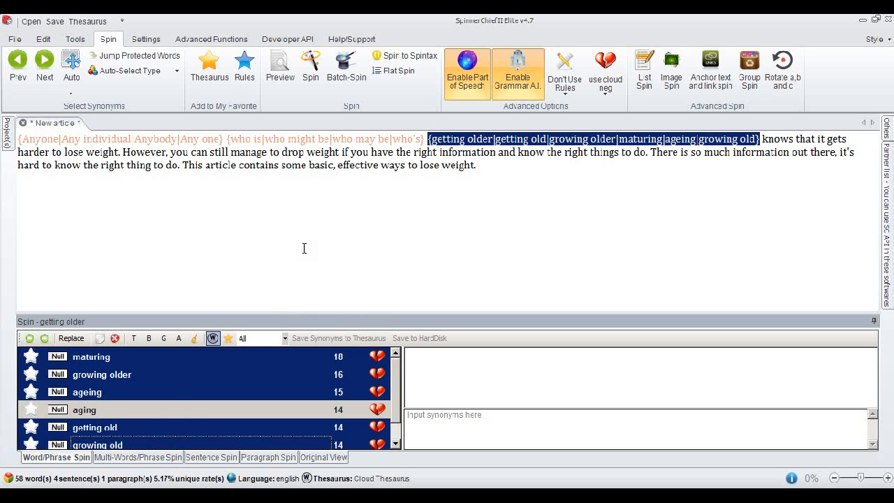
Step: Add "recognizes that" as an alternative for "knows that", and "becomes" and "can get" as alternatives for "gets", leaving out "it"
scroll(304, 248, "down", 1)
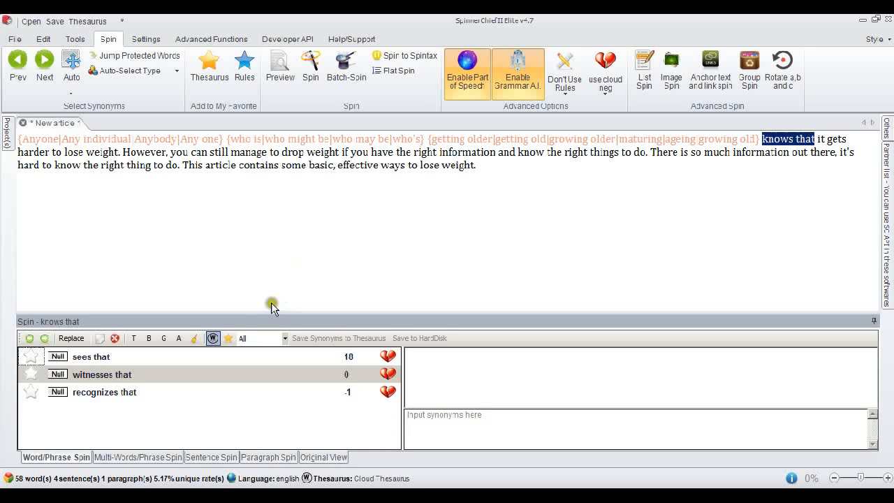
left_click(130, 392)
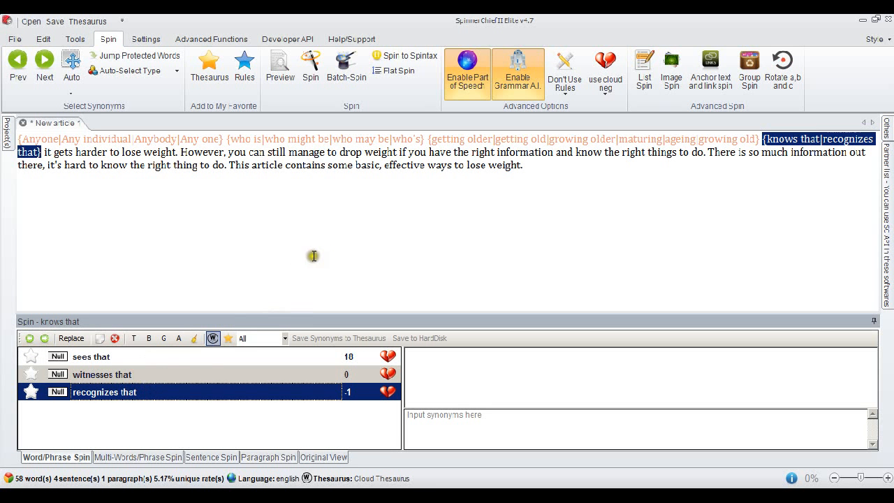
scroll(308, 251, "down", 1)
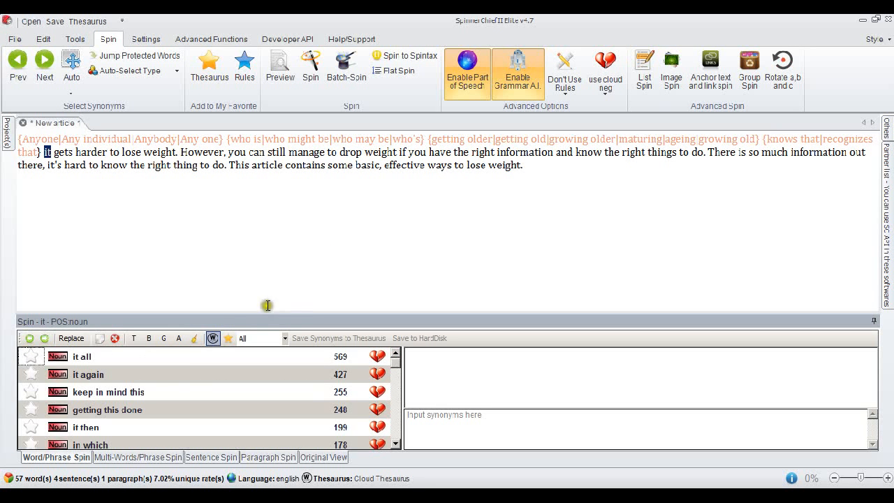
right_click(176, 388)
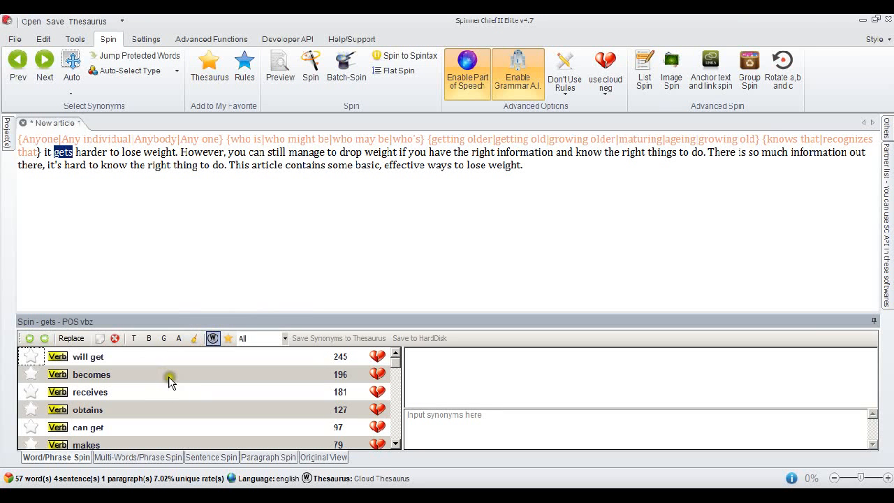
left_click(169, 380)
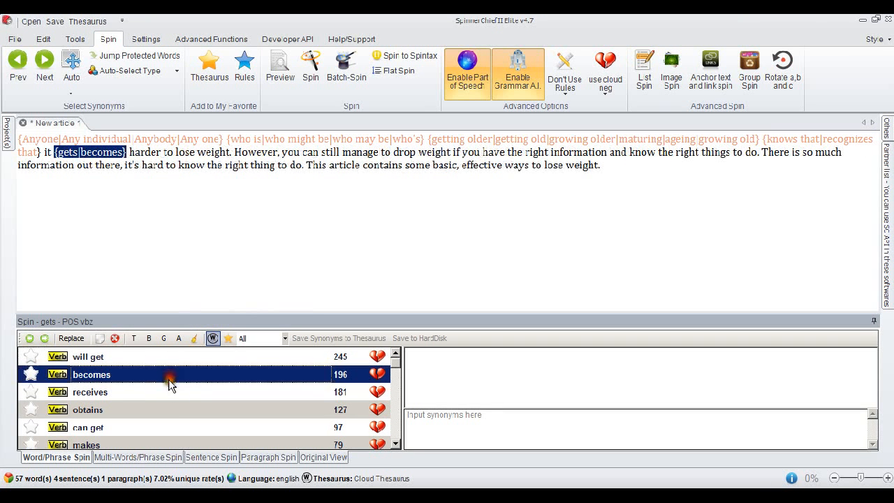
left_click(163, 427)
Step: Add "more difficult", "more challenging" and "trickier" as spin alternatives for "harder"
right_click(192, 269)
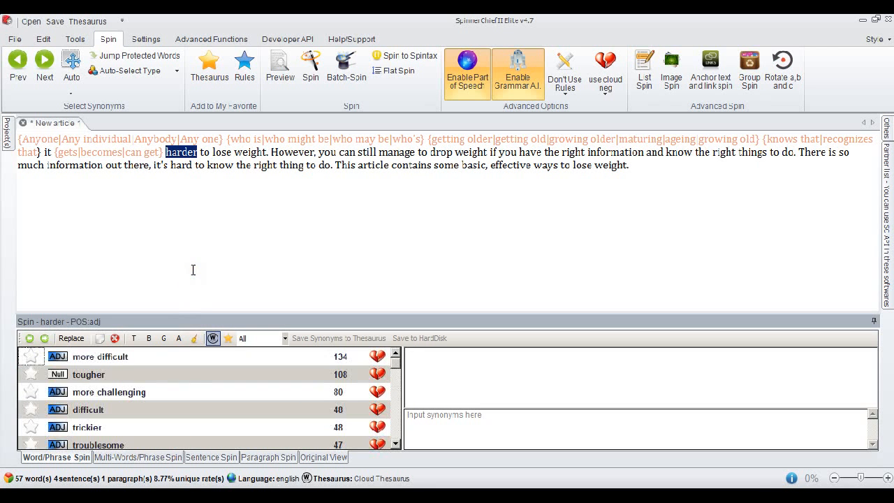
left_click(202, 356)
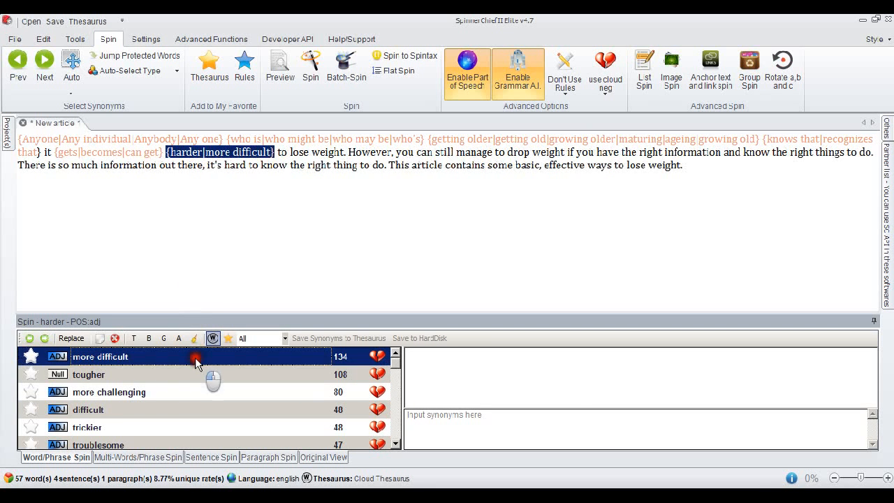
left_click(192, 396)
left_click(180, 429)
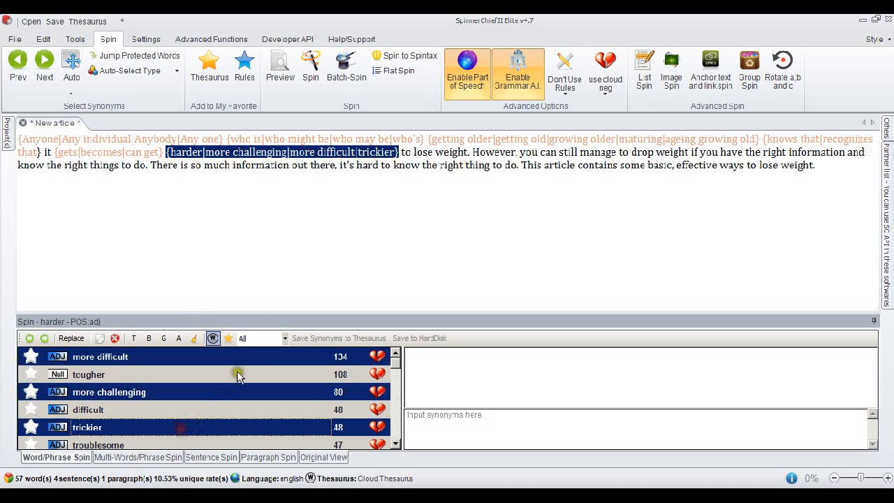
Step: Add "for weight loss" and "for losing weight" as alternatives for "to lose weight", and delete all text from "However" onward
right_click(284, 252)
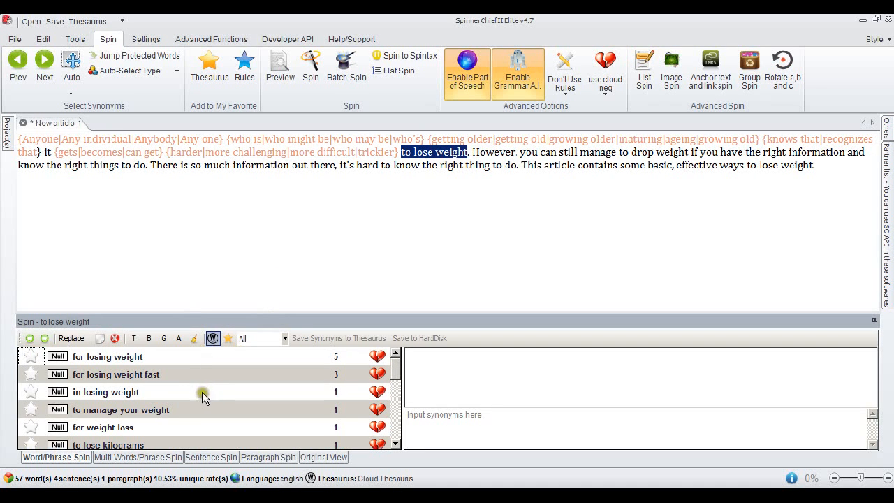
left_click(190, 428)
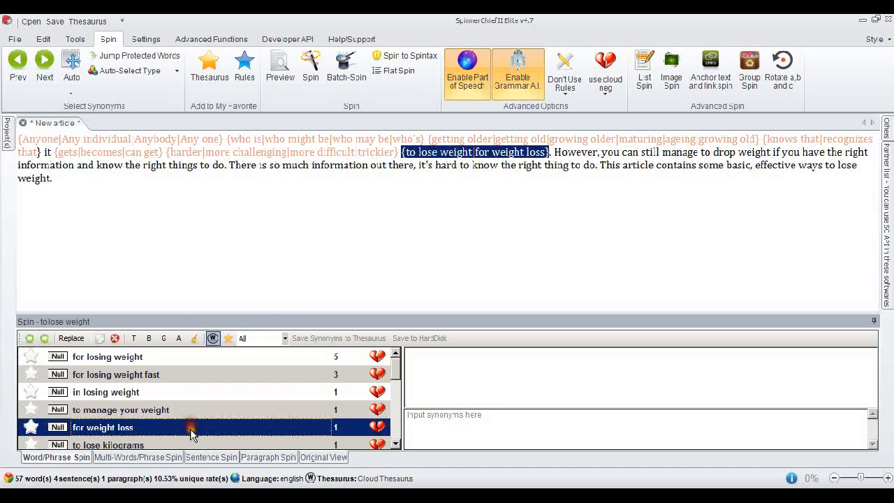
left_click(176, 357)
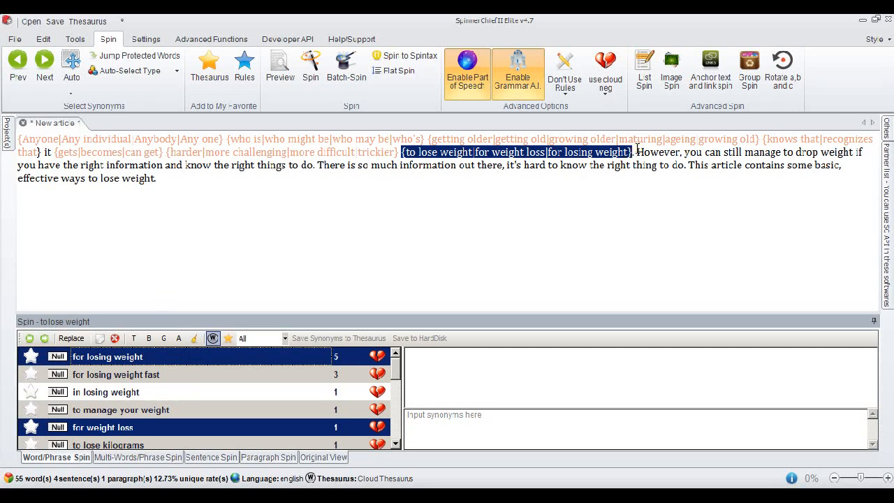
left_click_drag(636, 152, 686, 181)
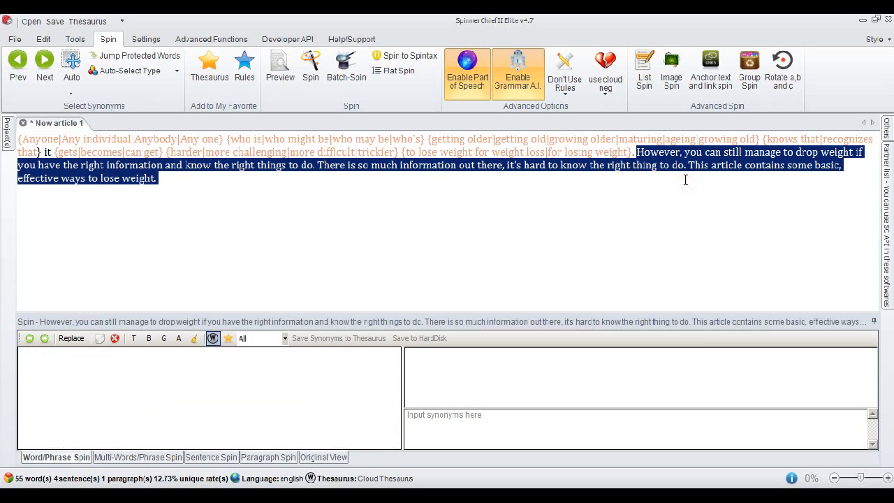
key("Delete")
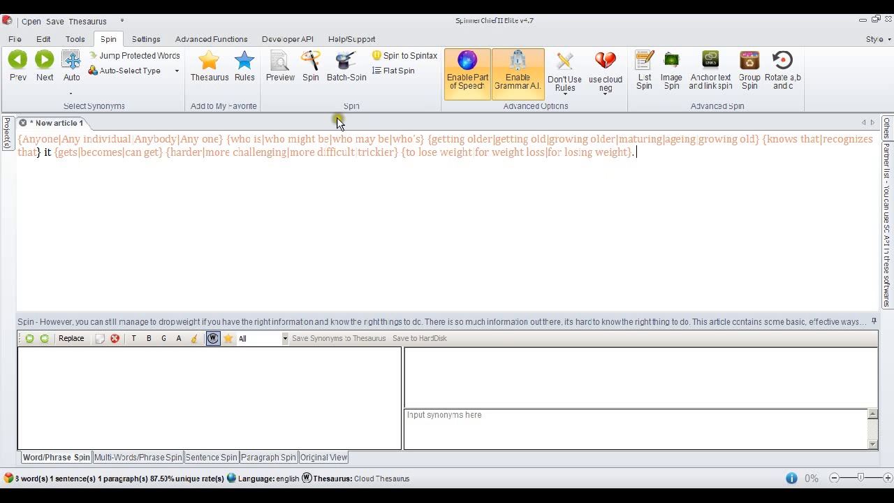
Step: Preview the spun sentence, generate two further variations of it, and close the preview
left_click(278, 73)
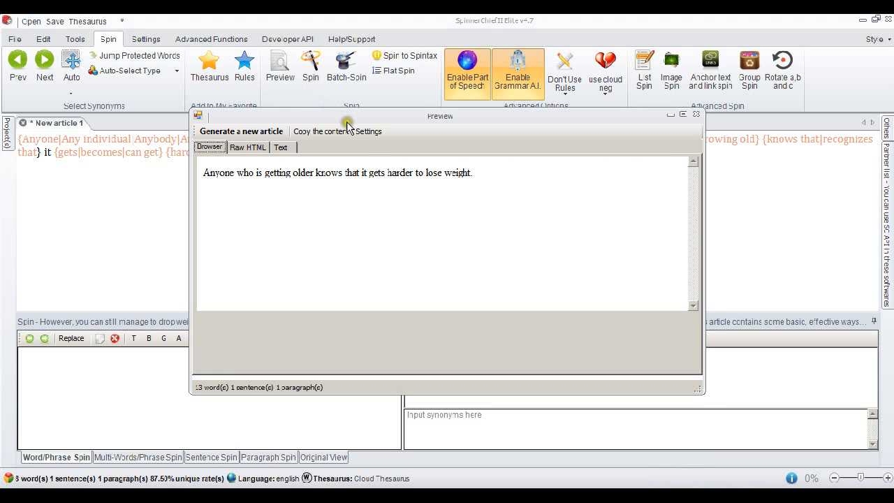
left_click_drag(347, 126, 354, 186)
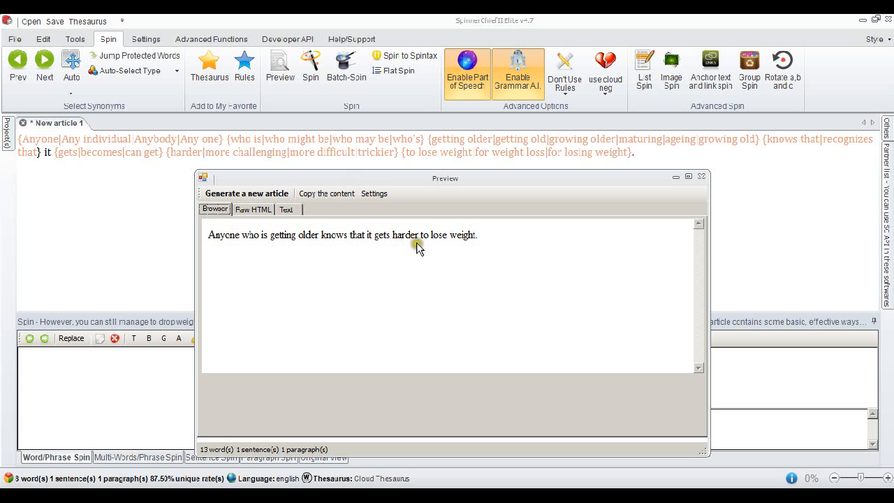
left_click(271, 195)
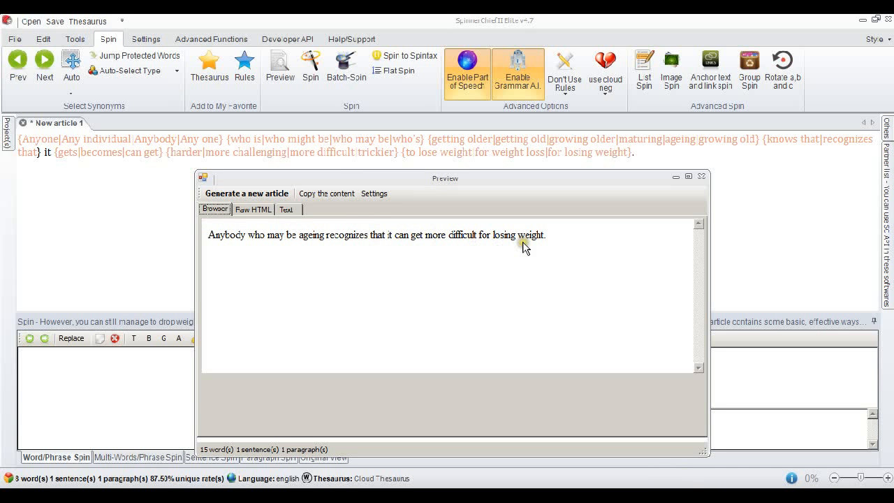
left_click(268, 195)
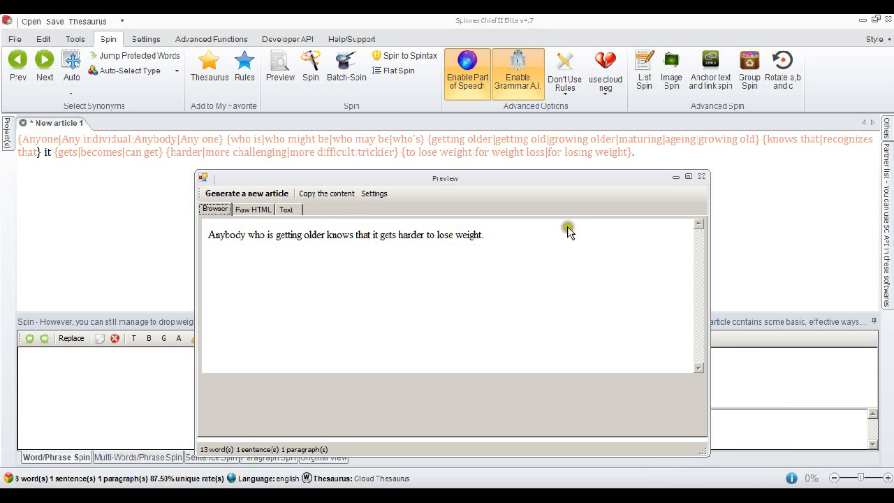
left_click(702, 178)
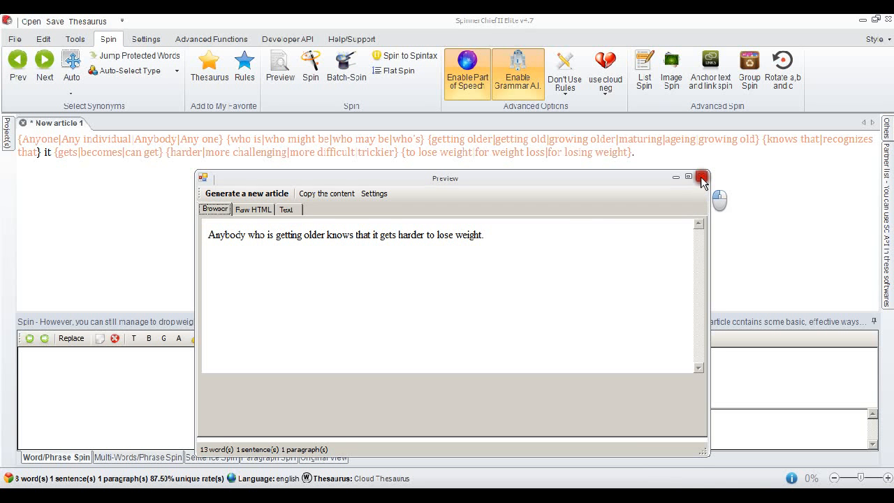
Step: Spin all the text into 10 articles, with Autospin off and the spin order set to orderly
left_click(312, 80)
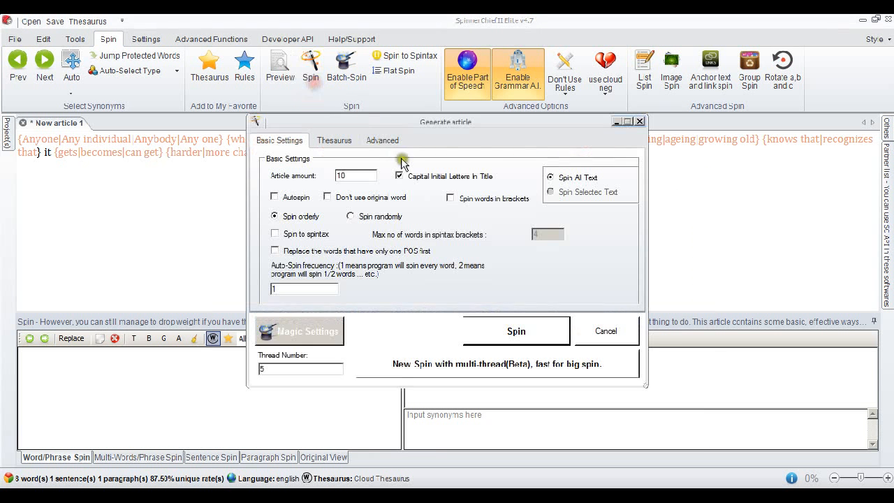
left_click(273, 198)
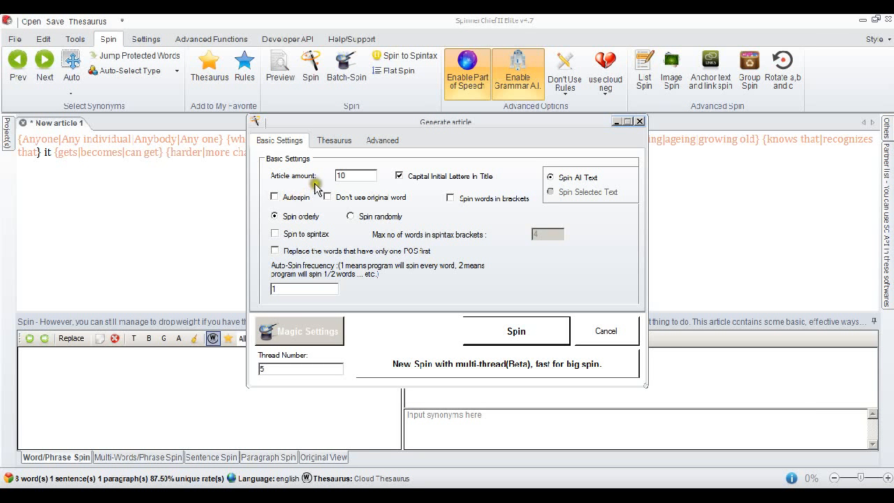
double_click(343, 176)
type("10")
left_click(528, 332)
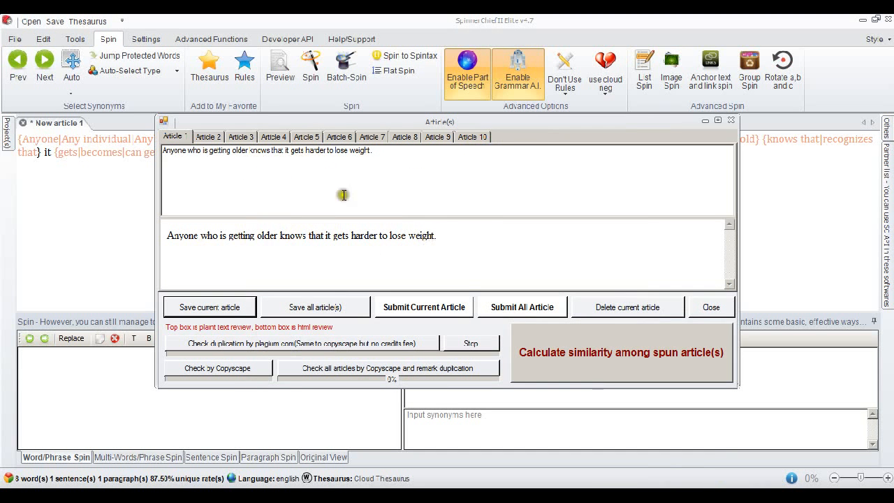
Step: Look through the generated articles from Article 2 to Article 7 to compare their wording
left_click(217, 136)
left_click(241, 137)
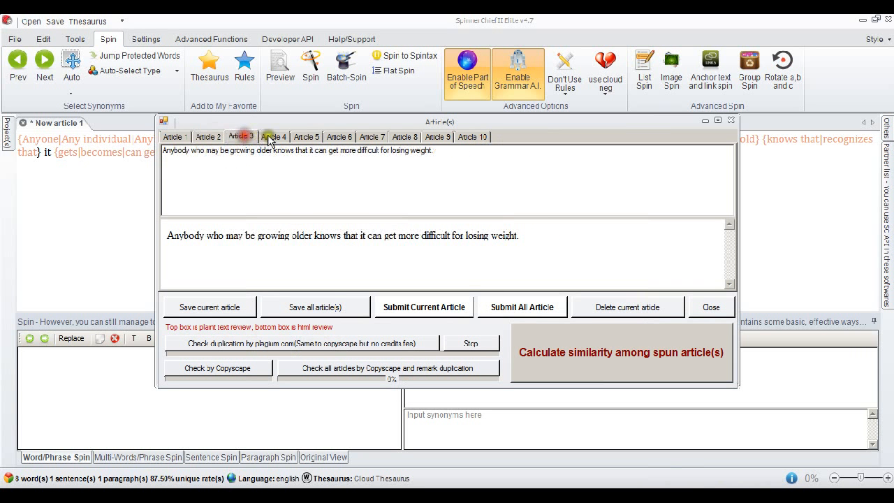
left_click(271, 137)
left_click(306, 137)
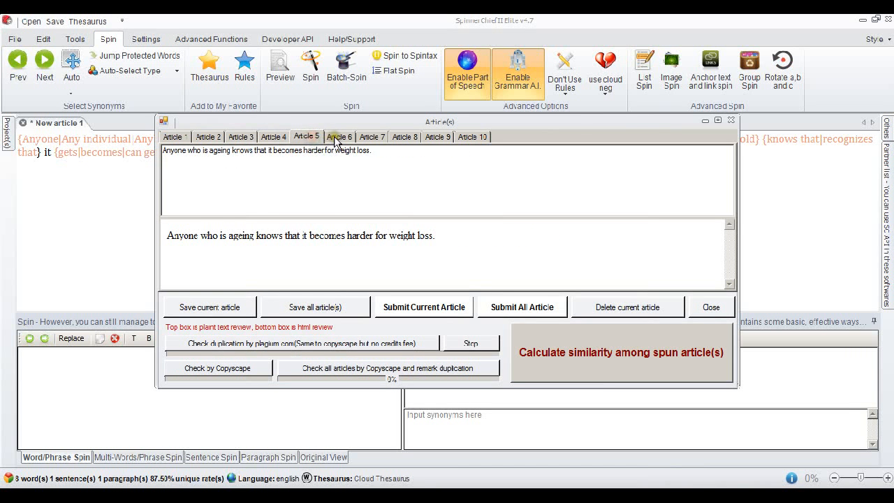
left_click(338, 137)
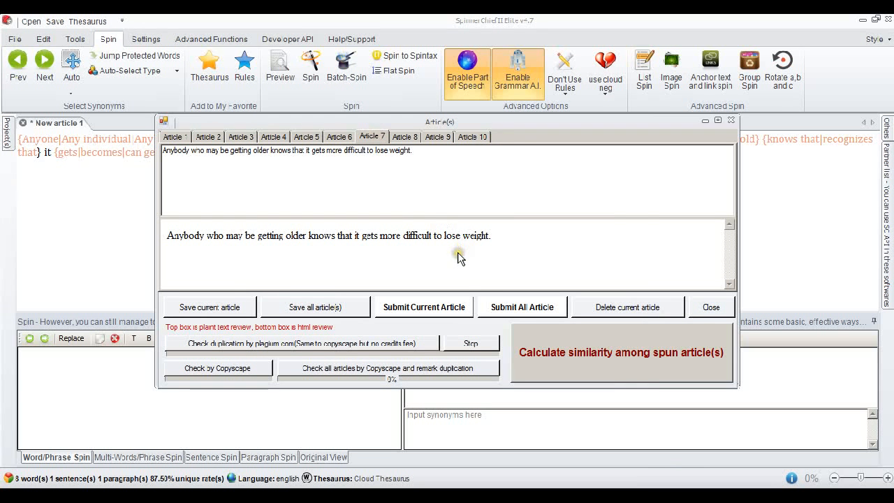